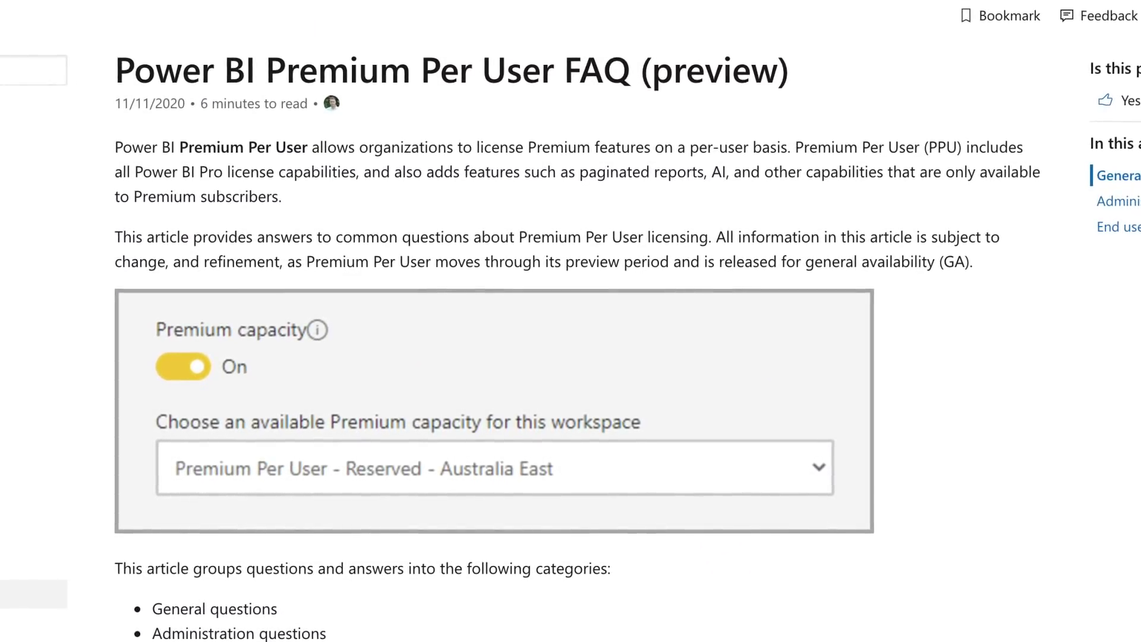
- Scroll the PPU FAQ down to the feature comparison table
{"action": "scroll", "coordinate": [570, 321], "scroll_direction": "down", "scroll_amount": 10}
{"action": "scroll", "coordinate": [570, 321], "scroll_direction": "down", "scroll_amount": 3}
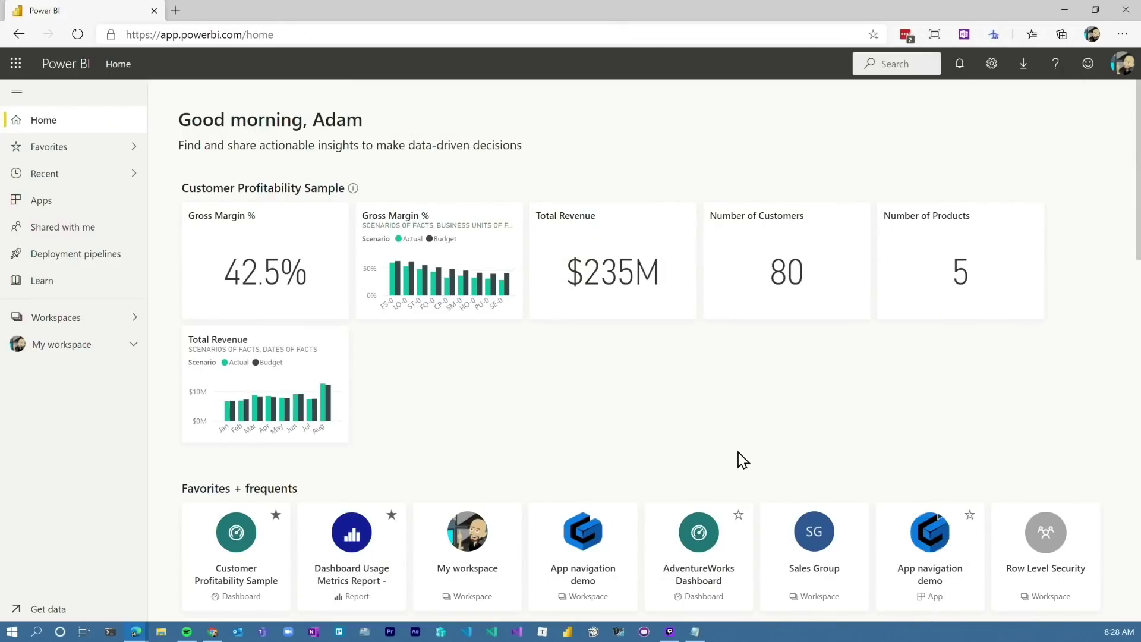
- Check the licences: Premium per user on the main account, free on the test account
{"action": "left_click", "coordinate": [1115, 70]}
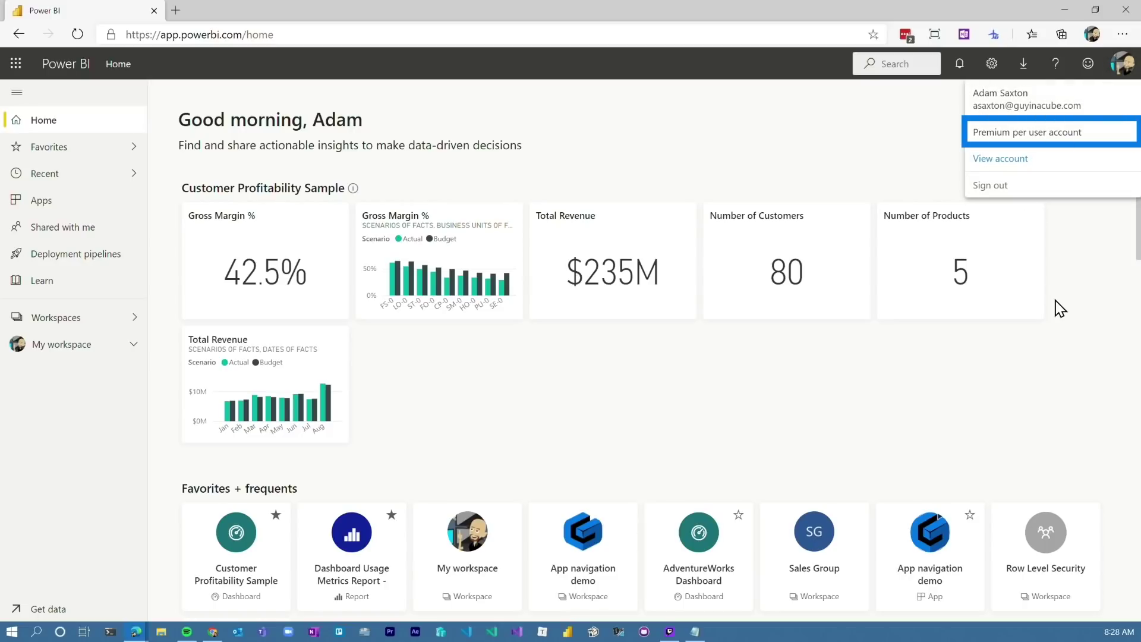
{"action": "left_click", "coordinate": [1073, 290]}
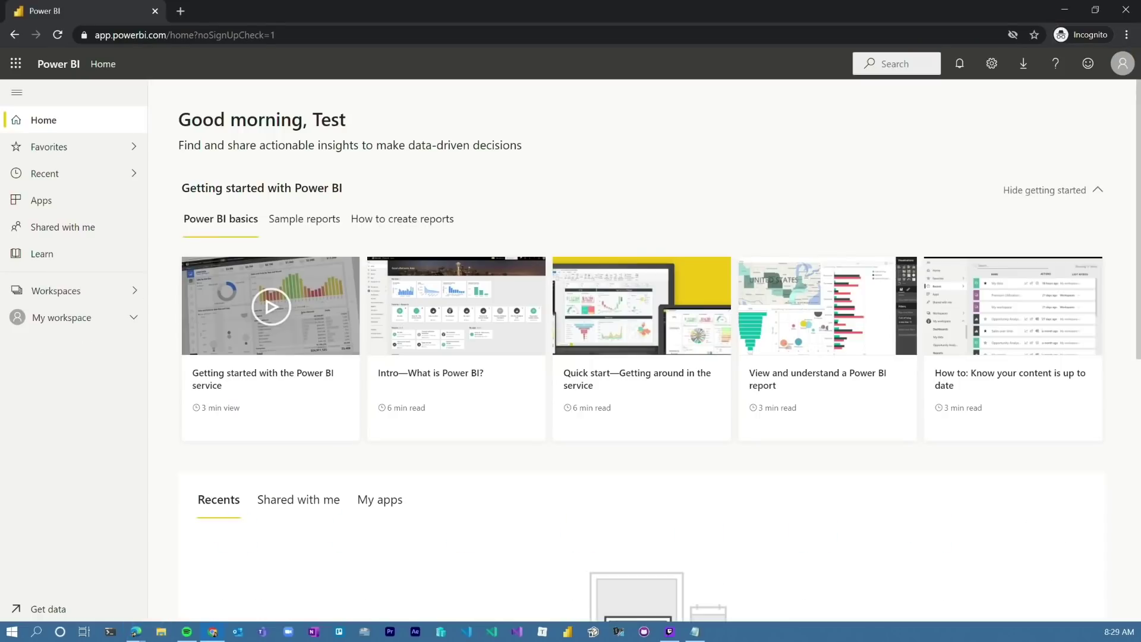
{"action": "left_click", "coordinate": [1123, 64]}
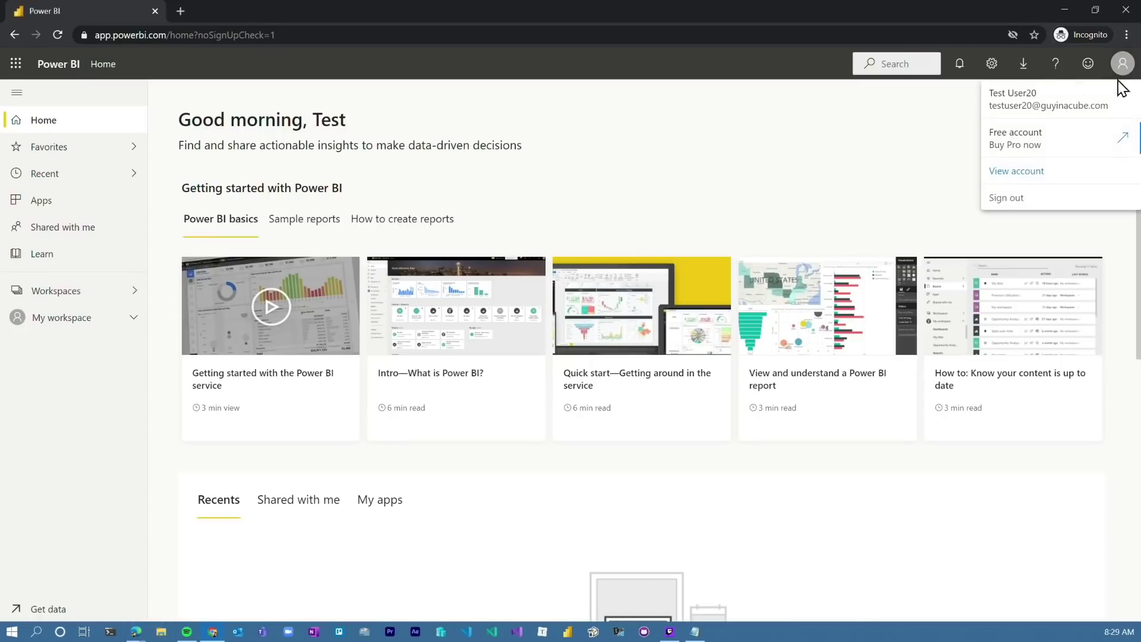
{"action": "left_click", "coordinate": [805, 176]}
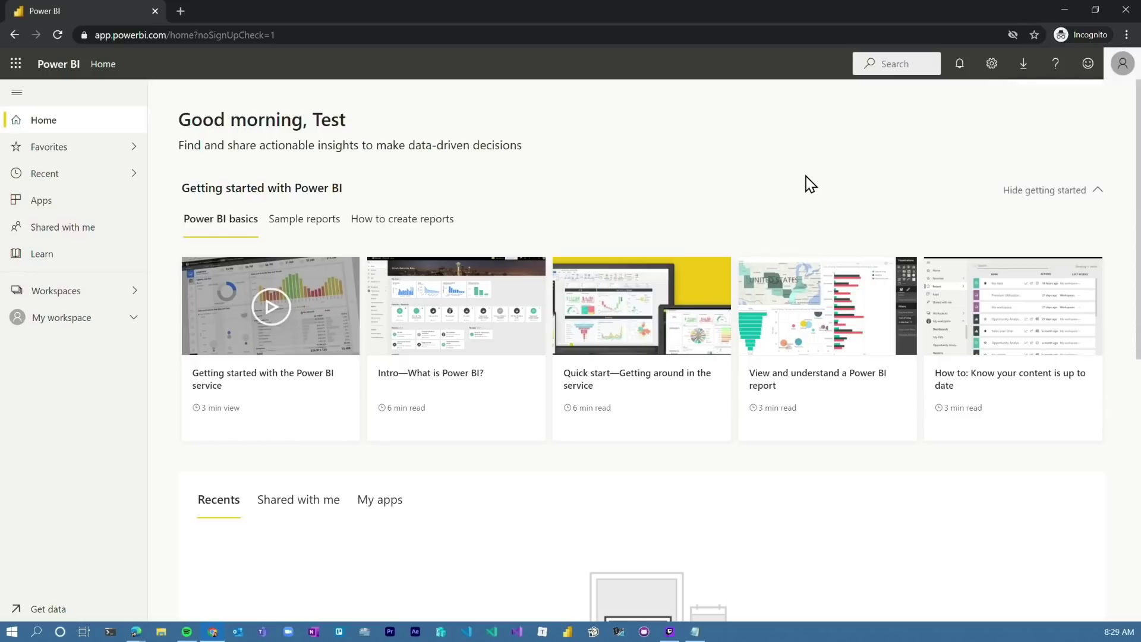
- View the test account's upgrade offer, then return to the home page
{"action": "left_click", "coordinate": [1123, 68]}
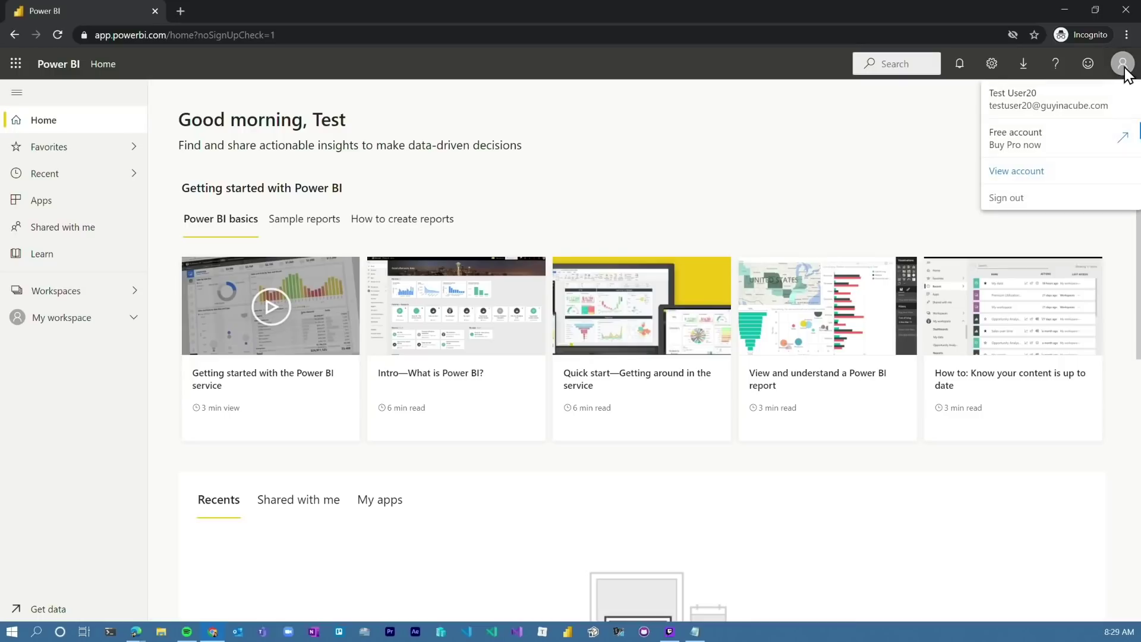
{"action": "left_click", "coordinate": [1017, 145]}
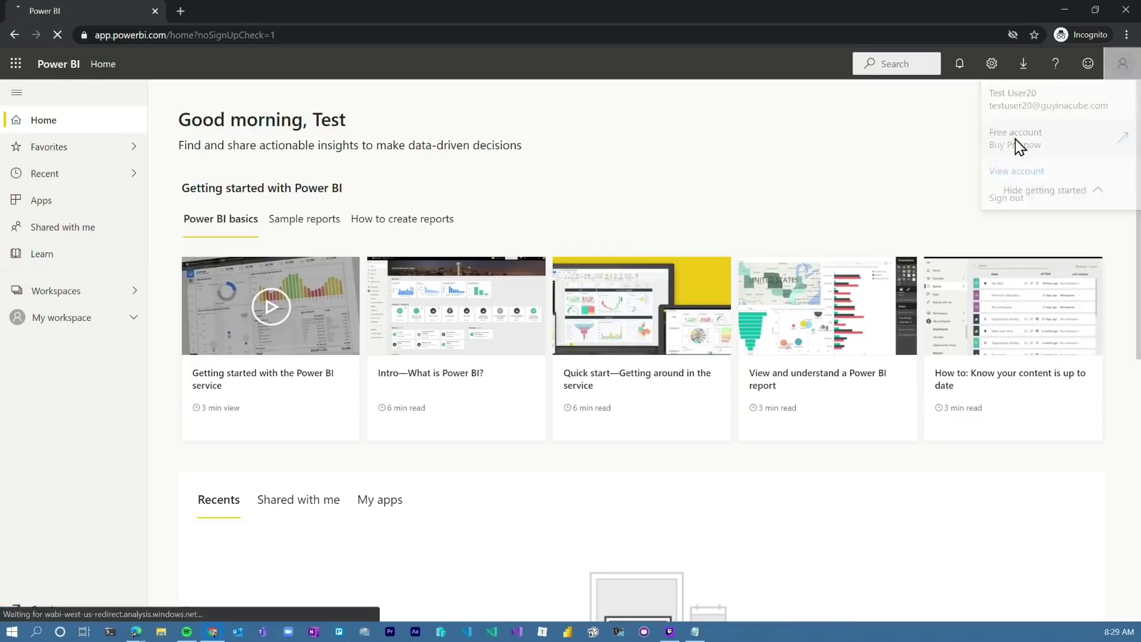
{"action": "left_click", "coordinate": [13, 35]}
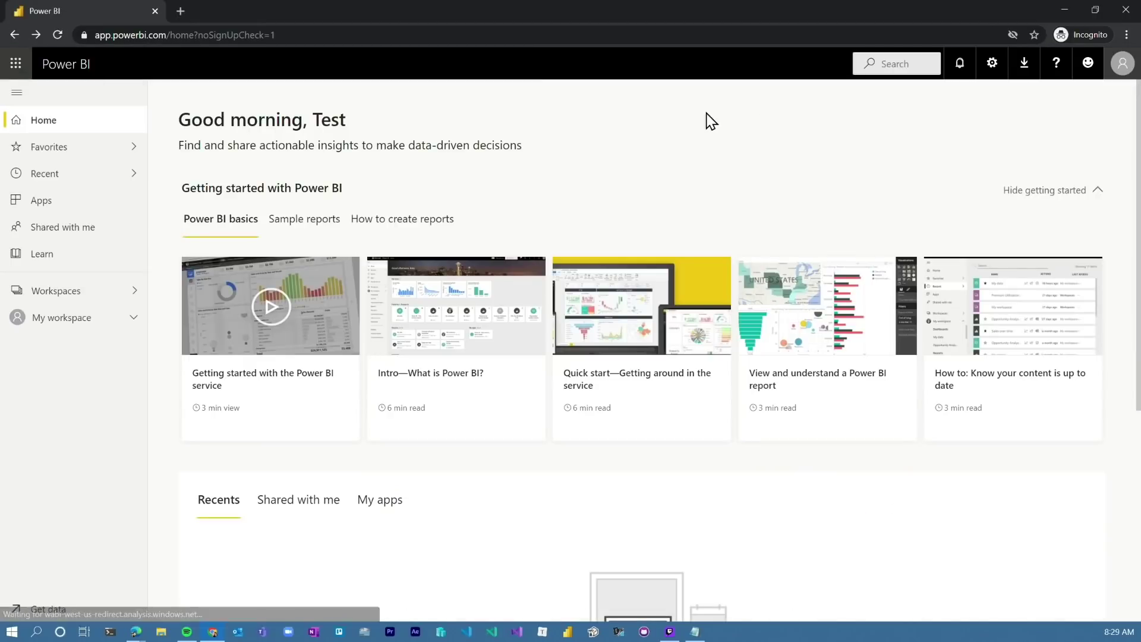
- As the free test account, open the Demo workspace to trigger the Upgrade to Power BI Pro prompt
{"action": "left_click", "coordinate": [61, 298]}
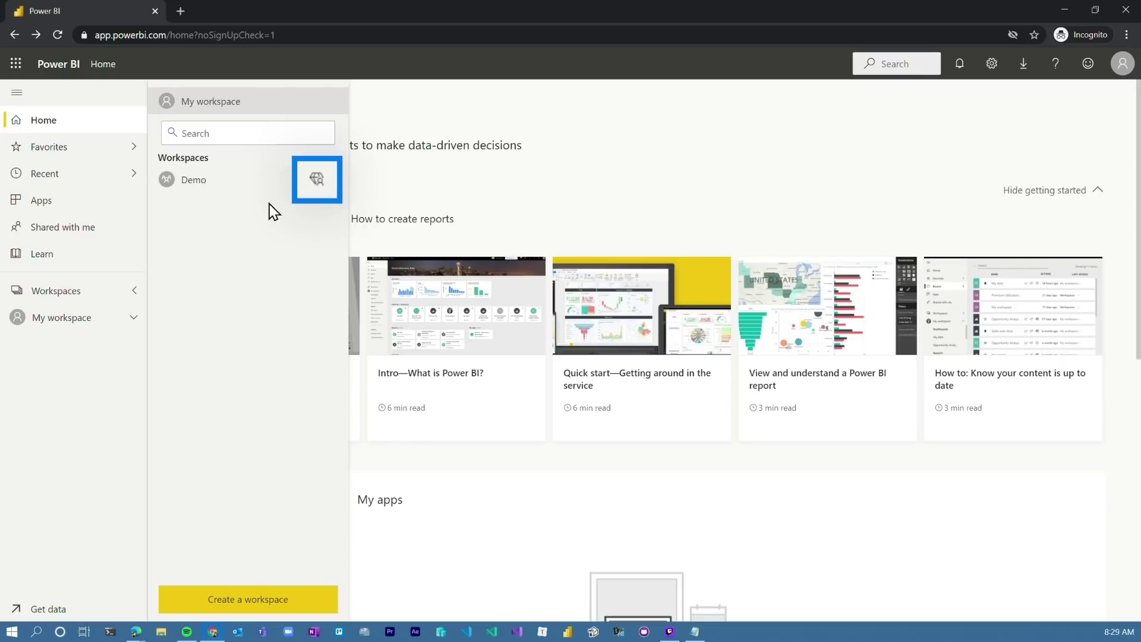
{"action": "left_click", "coordinate": [240, 188]}
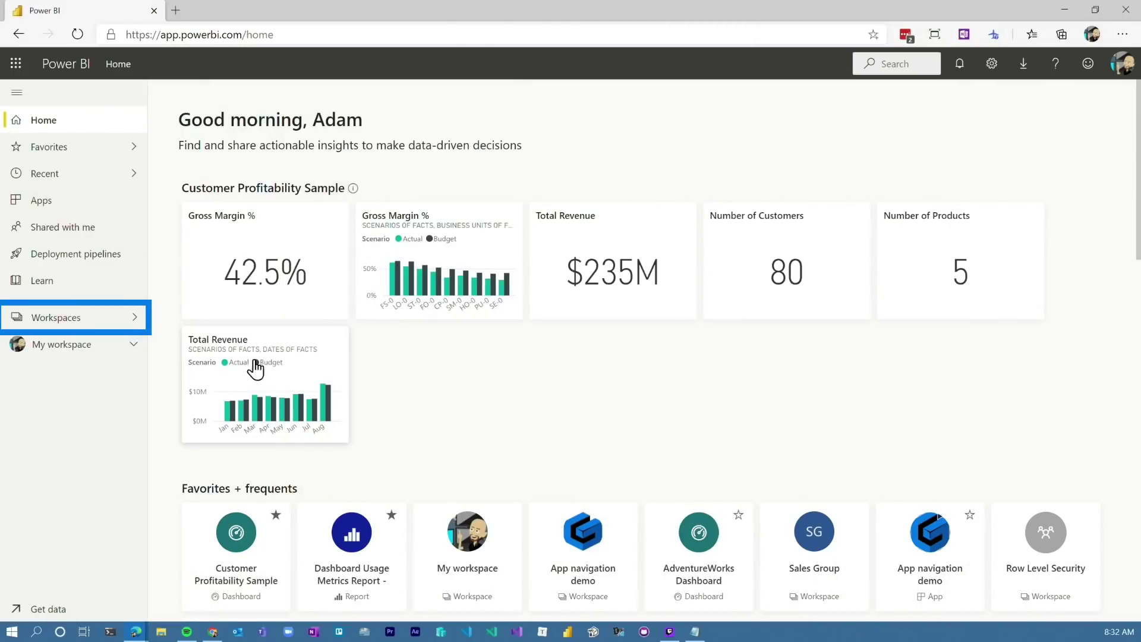
- Create a workspace named 'PPU Workspace', reviewing its Advanced options before saving
{"action": "left_click", "coordinate": [64, 322]}
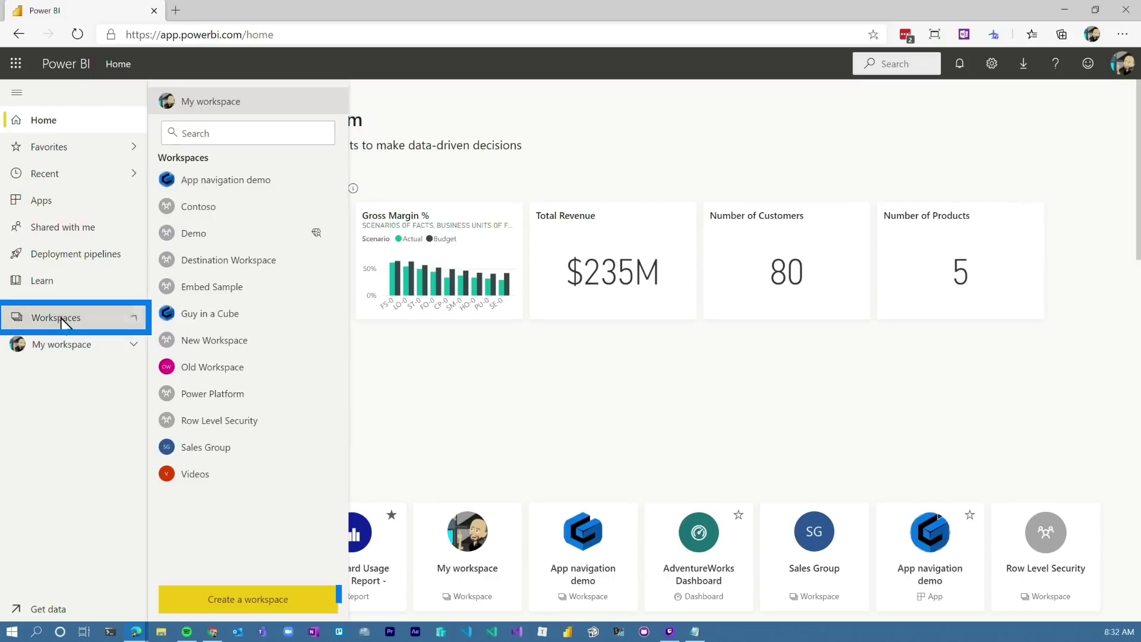
{"action": "left_click", "coordinate": [281, 602]}
{"action": "left_click", "coordinate": [915, 250]}
{"action": "type", "text": "PPU Workspace"}
{"action": "left_click", "coordinate": [841, 447]}
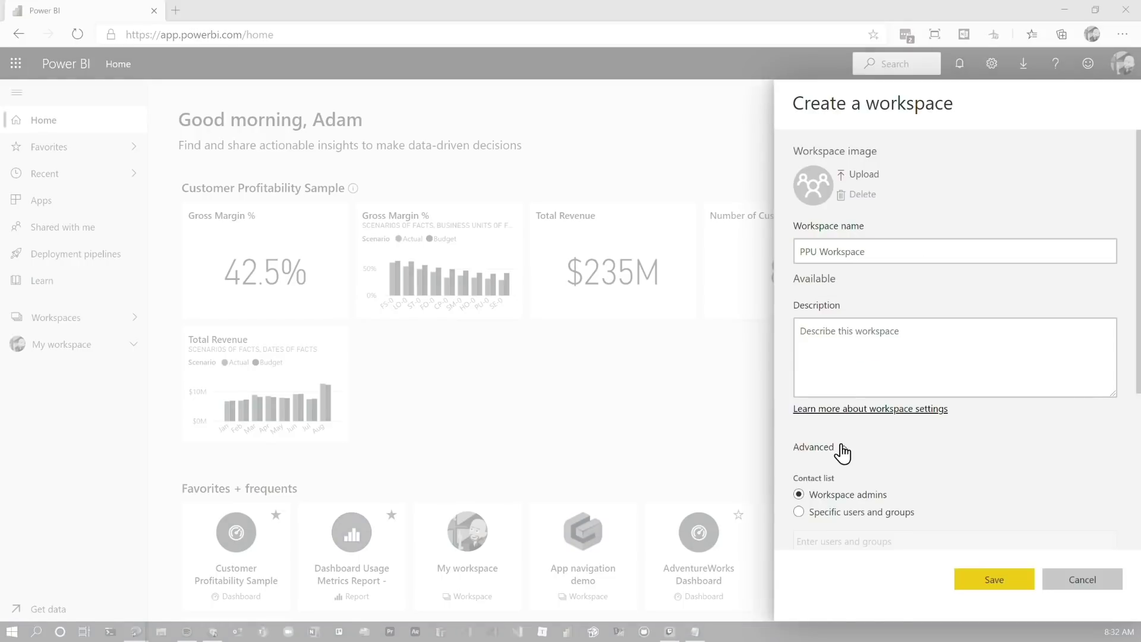
{"action": "scroll", "coordinate": [1036, 457], "scroll_direction": "down", "scroll_amount": 4}
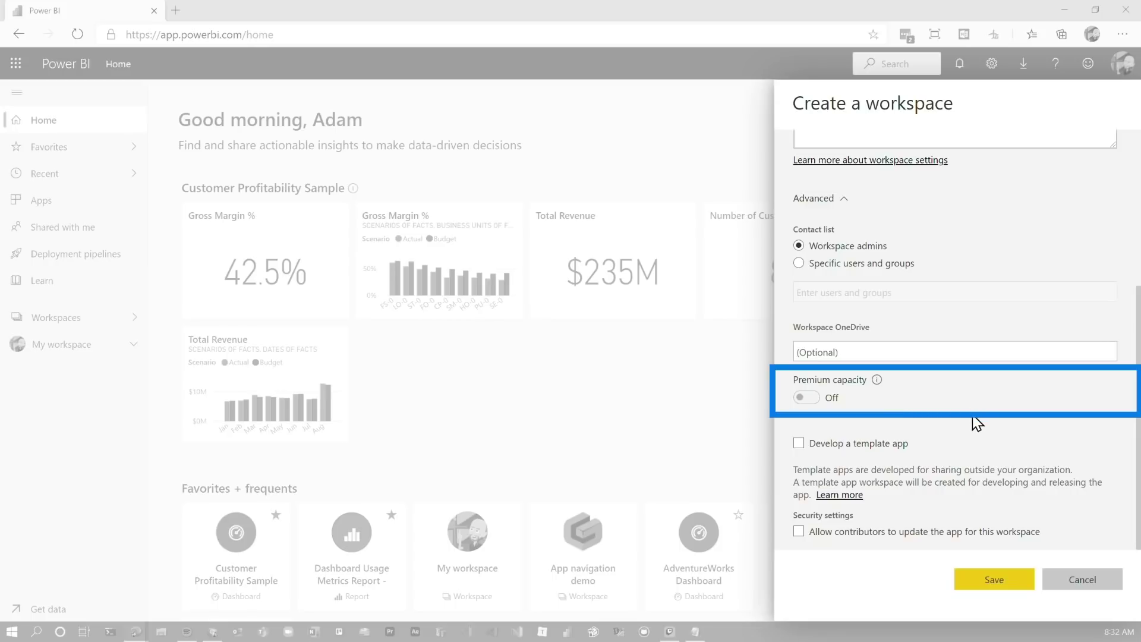
{"action": "scroll", "coordinate": [972, 416], "scroll_direction": "up", "scroll_amount": 4}
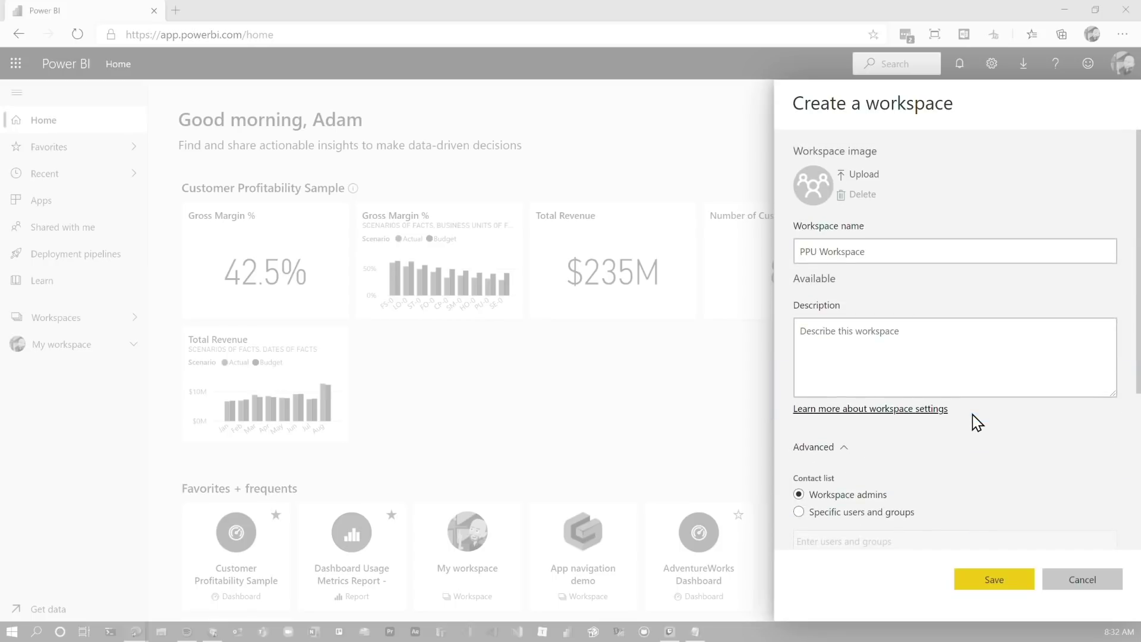
{"action": "left_click", "coordinate": [1002, 586]}
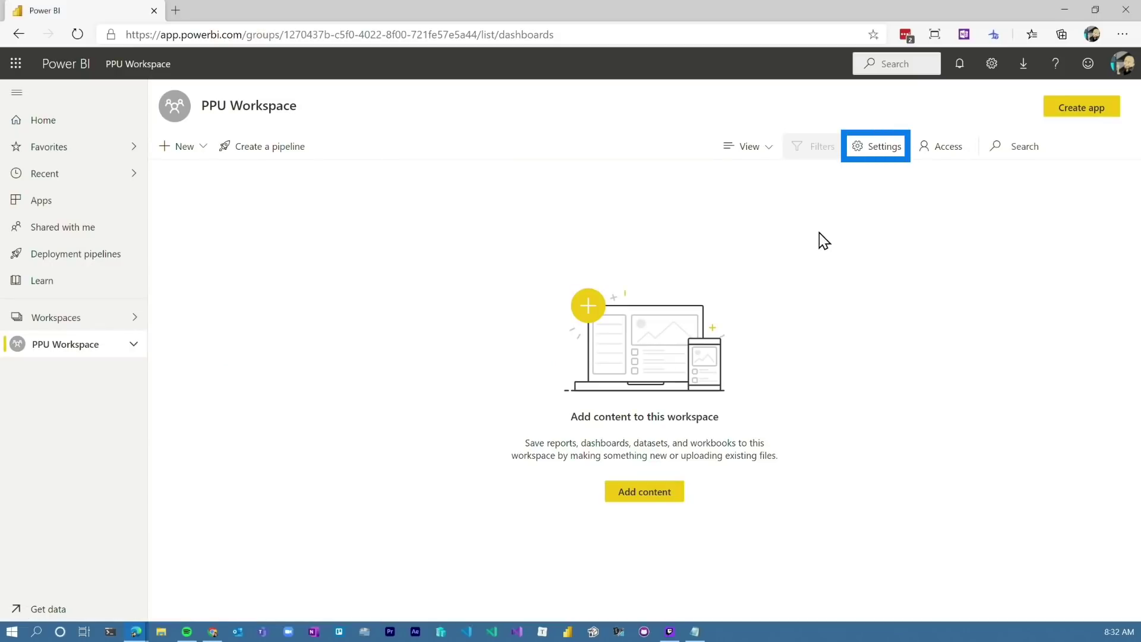
- Turn on Premium capacity with 'Premium Per User - Reserved - West US' in the workspace settings and save
{"action": "left_click", "coordinate": [868, 153]}
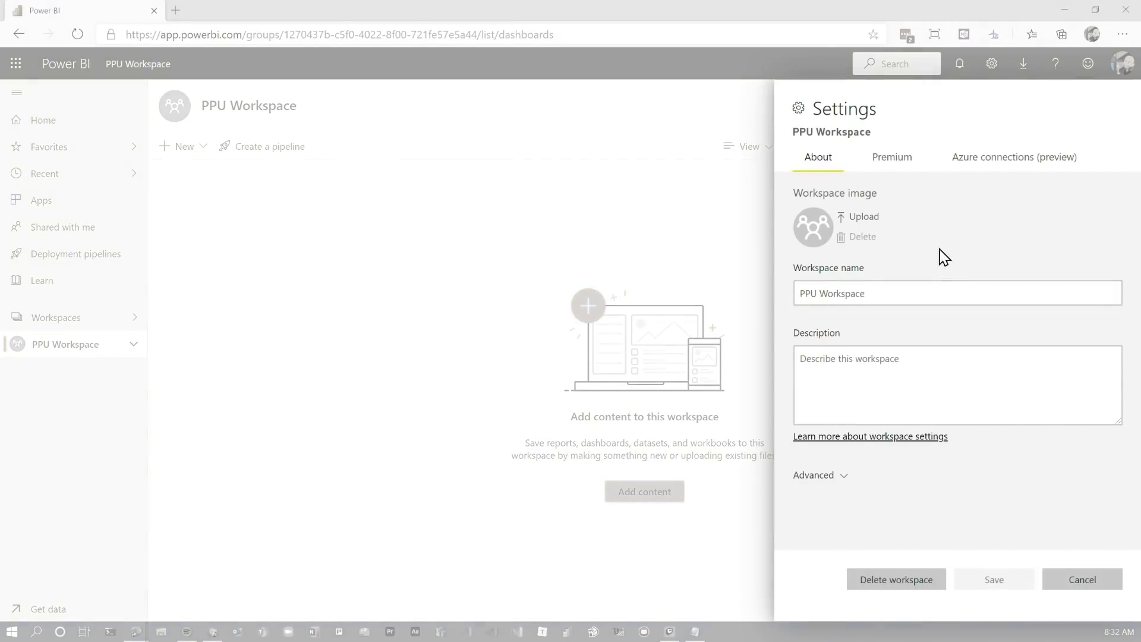
{"action": "left_click", "coordinate": [890, 168]}
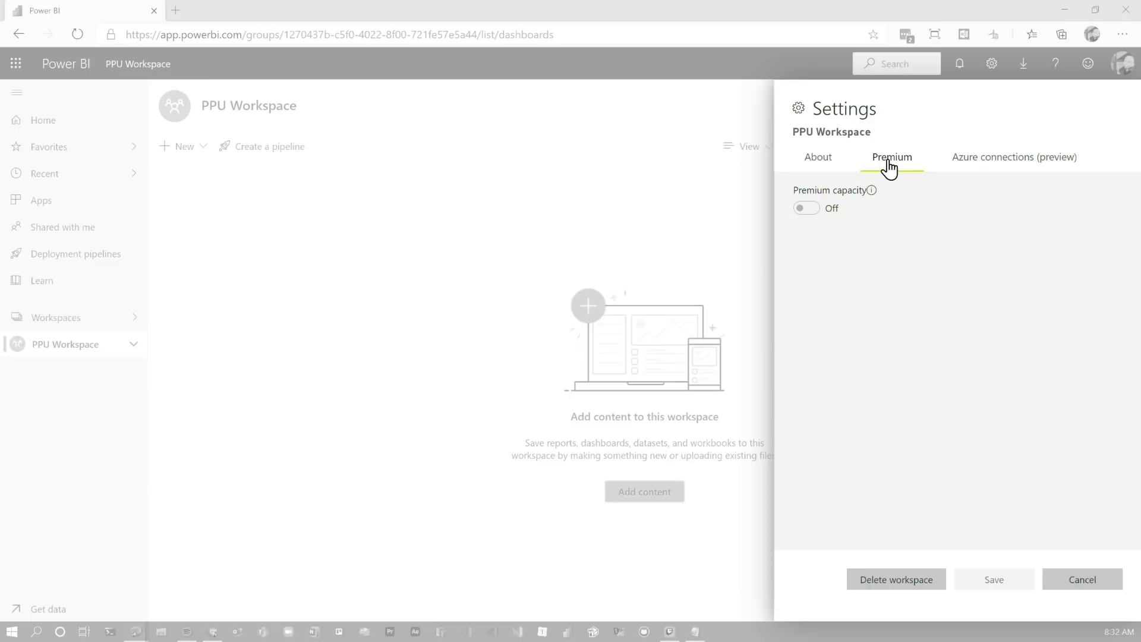
{"action": "left_click", "coordinate": [815, 210]}
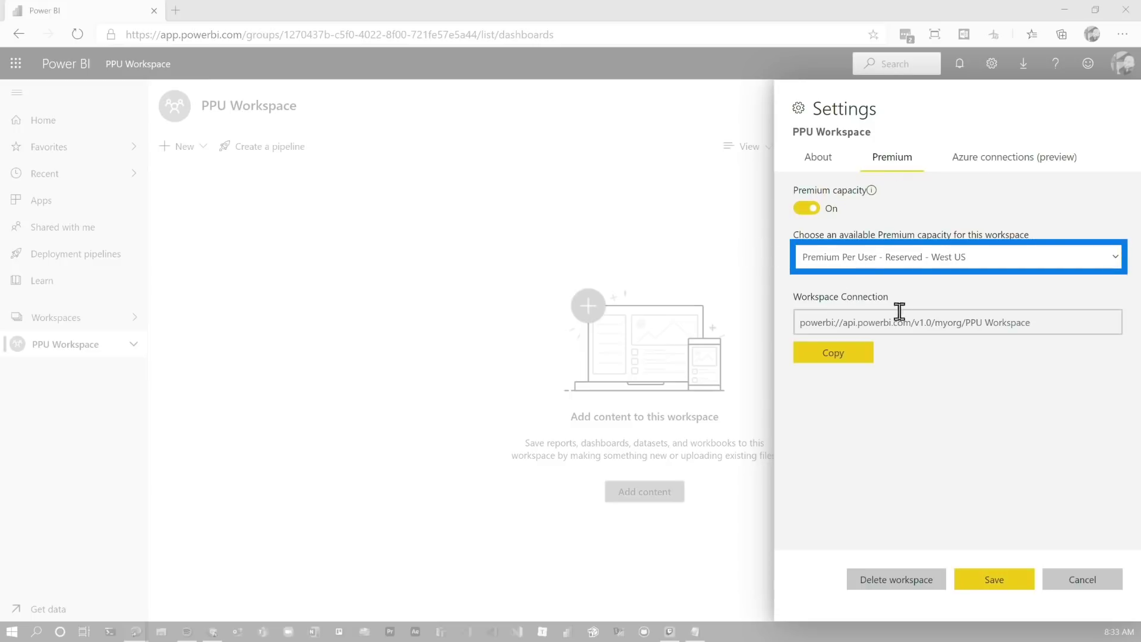
{"action": "left_click", "coordinate": [924, 260]}
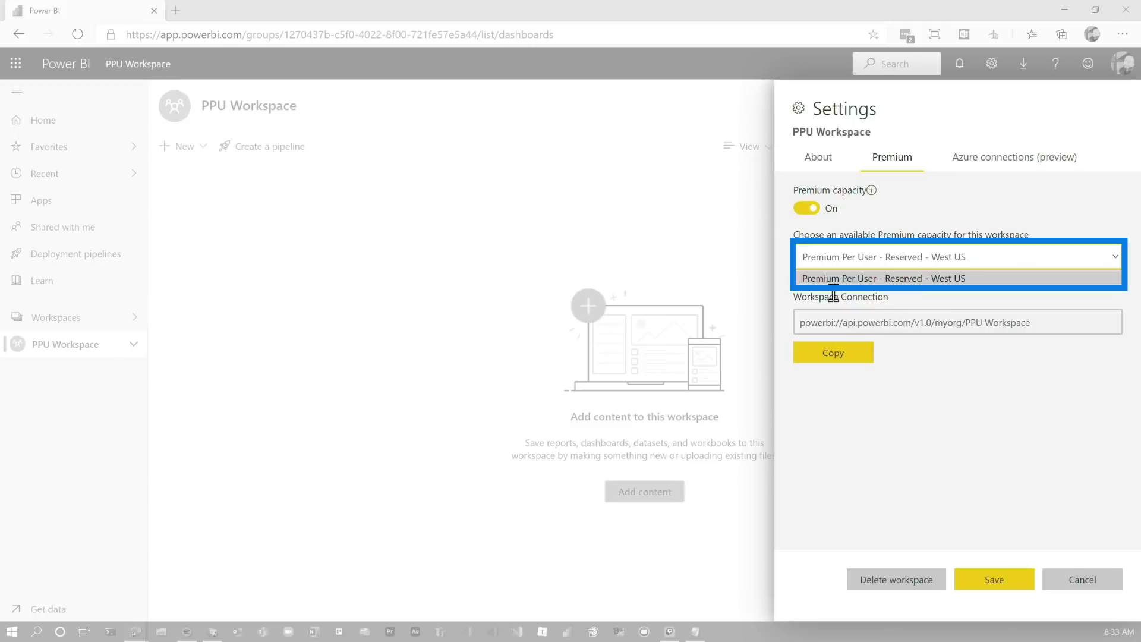
{"action": "left_click", "coordinate": [861, 259]}
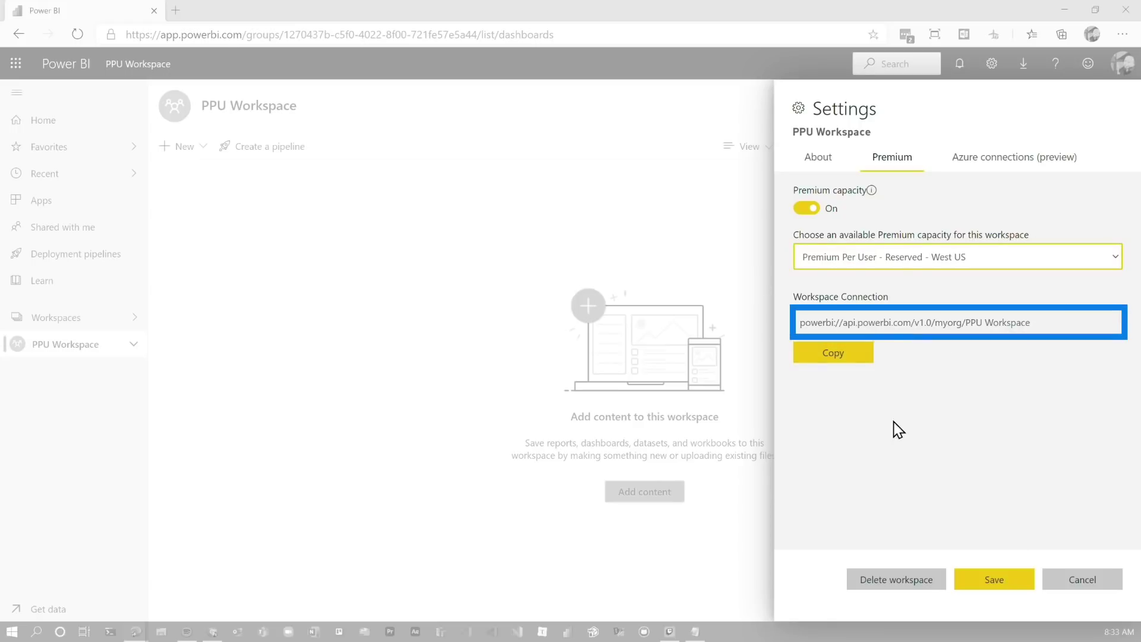
{"action": "left_click", "coordinate": [995, 586]}
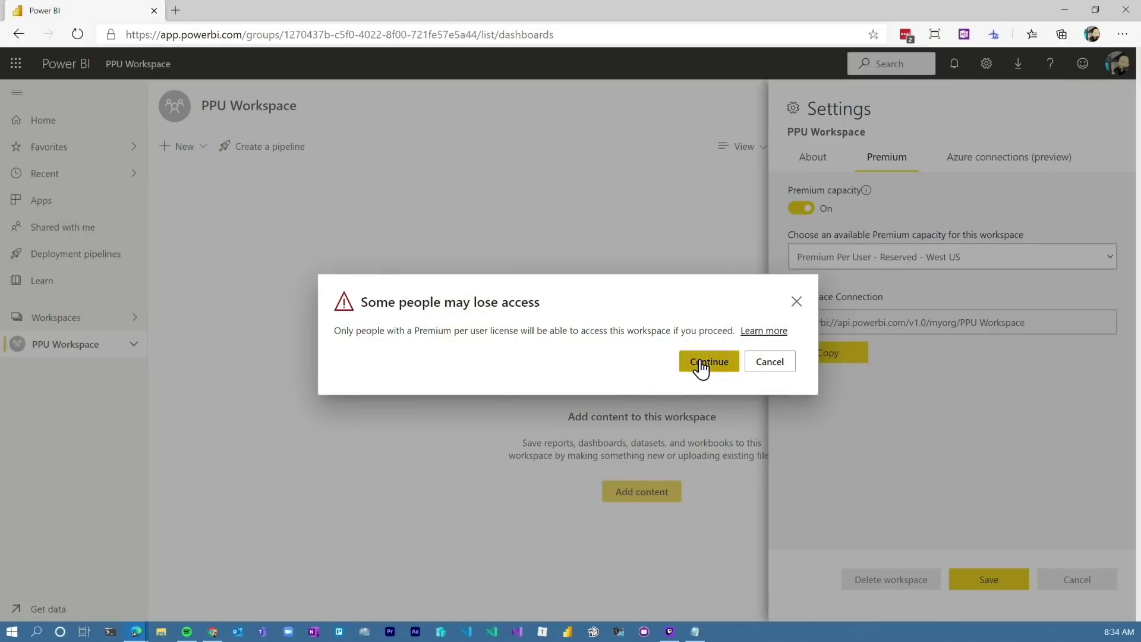
- Accept the 'Some people may lose access' warning to apply the Premium Per User assignment
{"action": "left_click", "coordinate": [700, 363]}
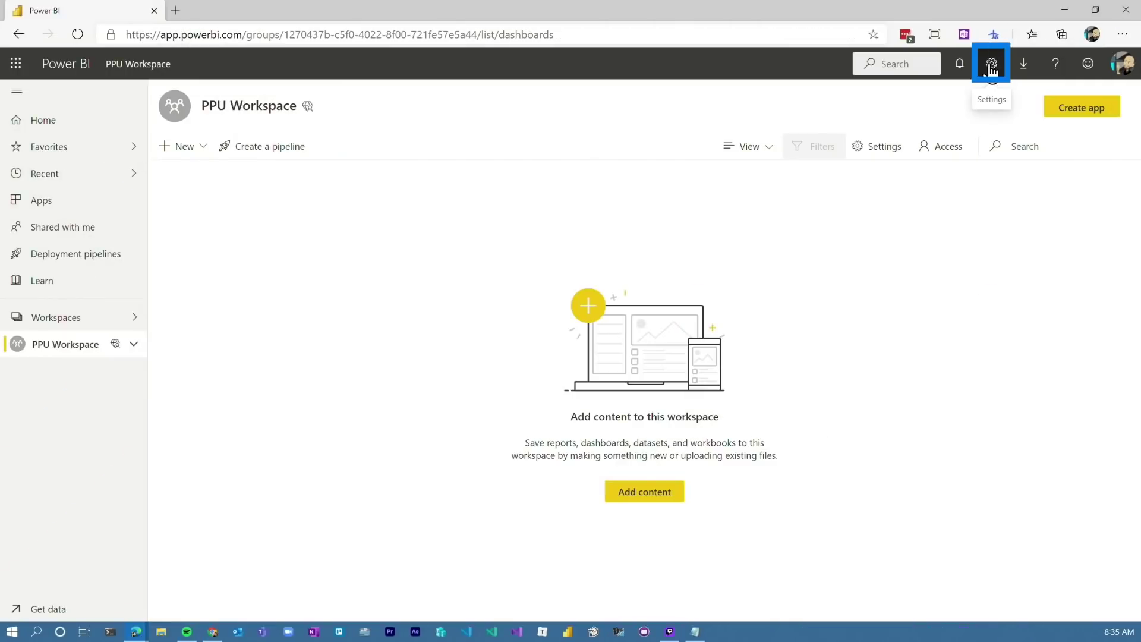
- In the Admin portal's Premium per user (preview) settings, set XMLA Endpoint to Read Write
{"action": "left_click", "coordinate": [990, 65]}
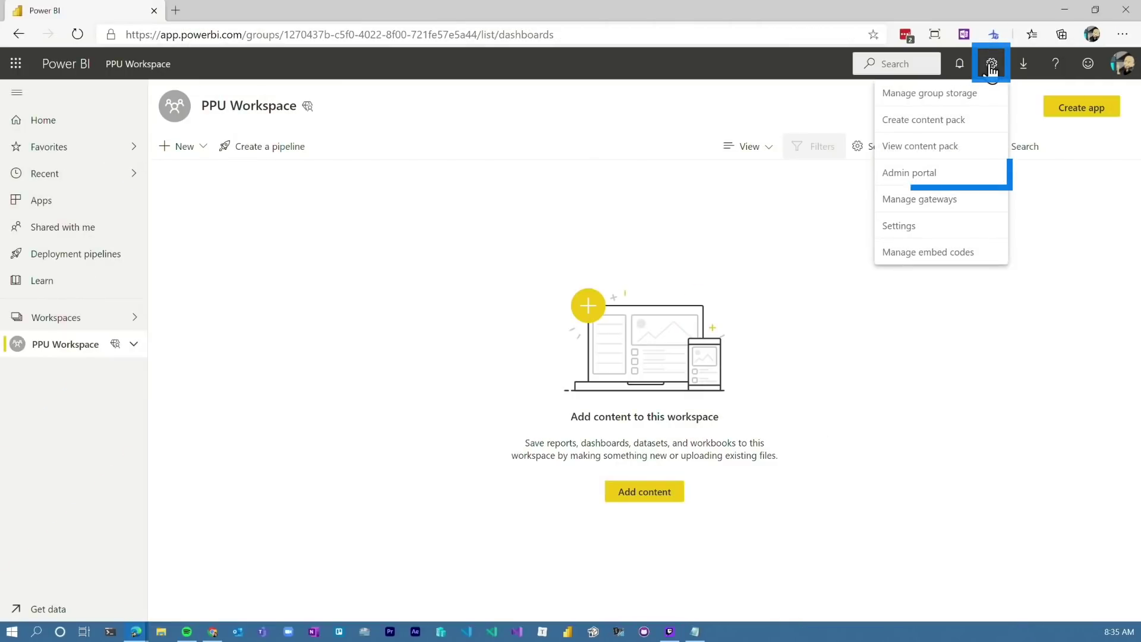
{"action": "left_click", "coordinate": [909, 173]}
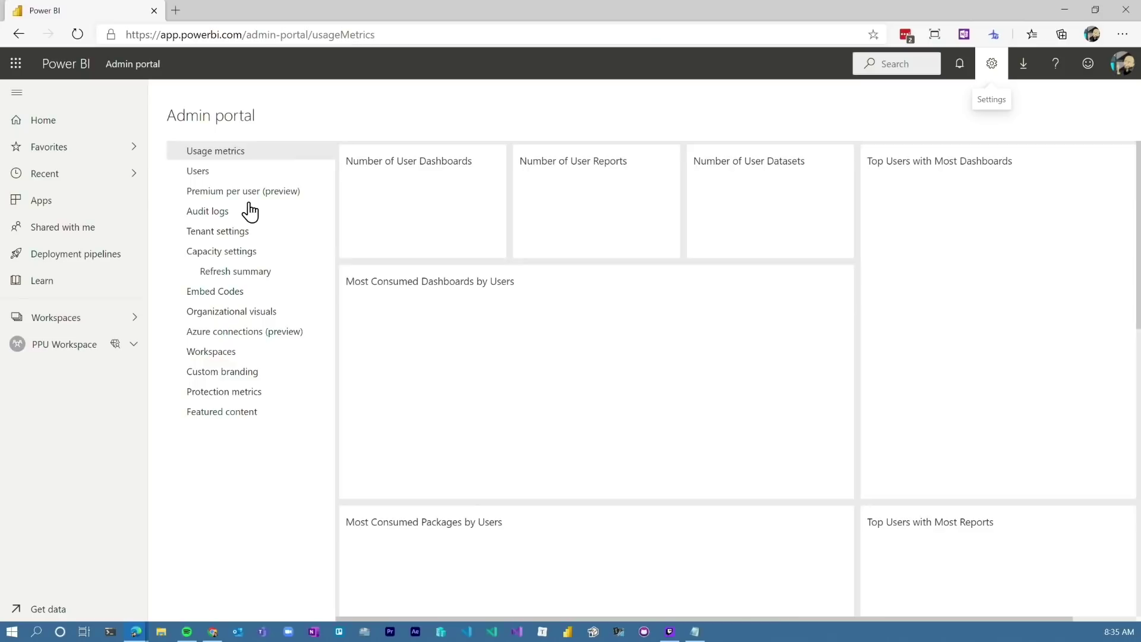
{"action": "left_click", "coordinate": [252, 192]}
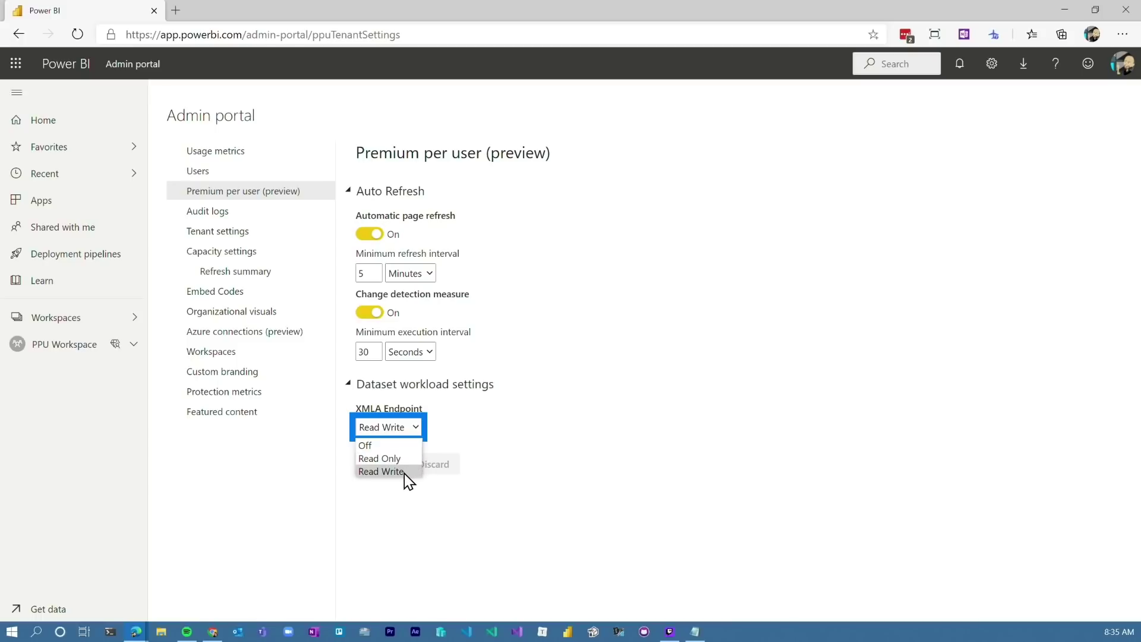
{"action": "left_click", "coordinate": [440, 443]}
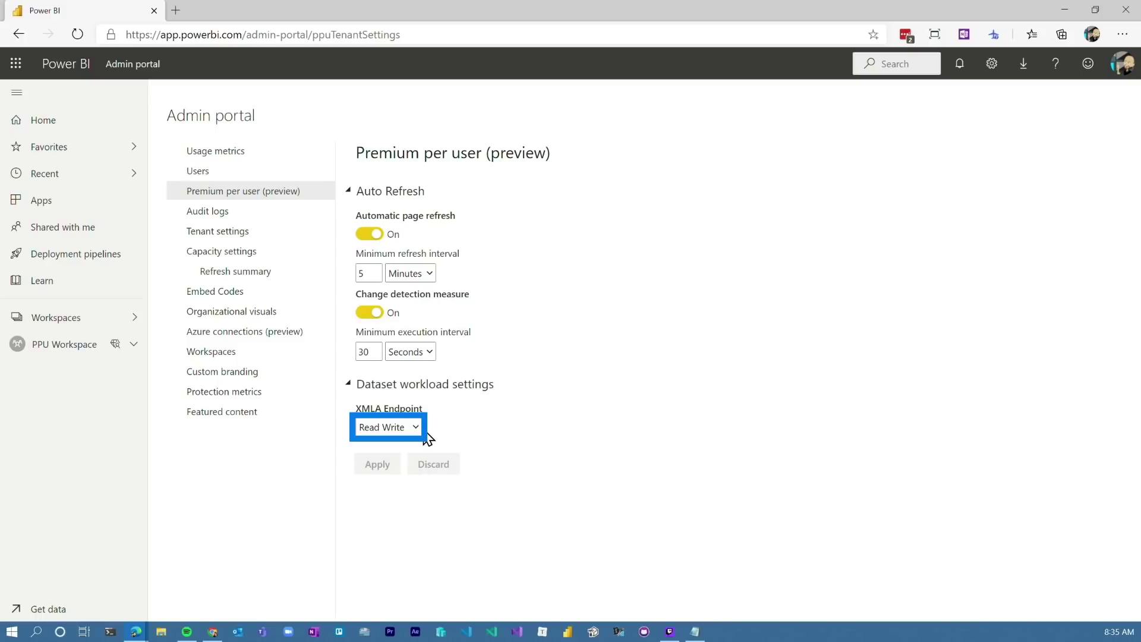